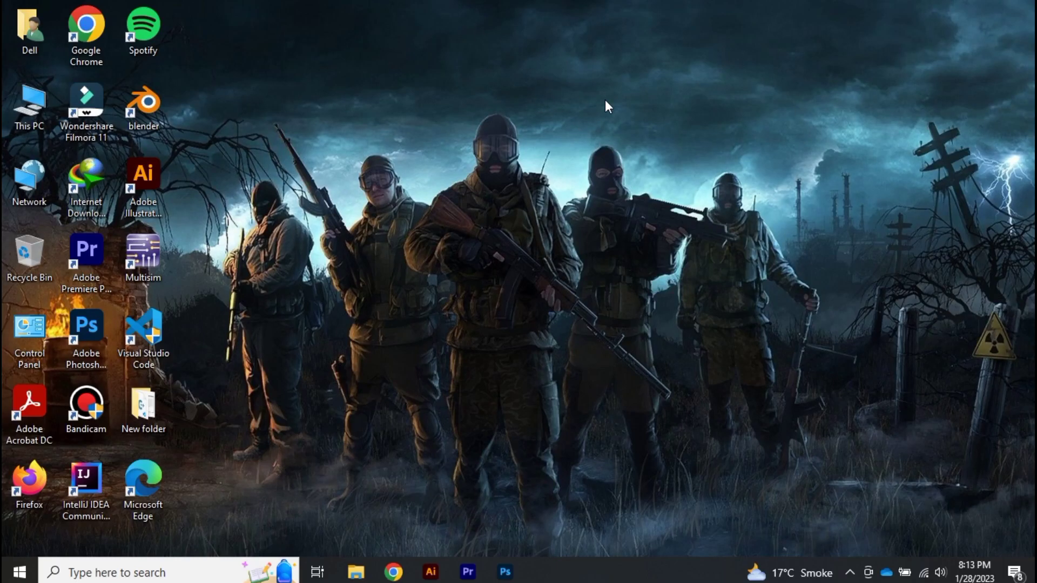
Restore Chrome and switch to the 'Home | Salesforce' tab showing the Marketing home page.
click(393, 572)
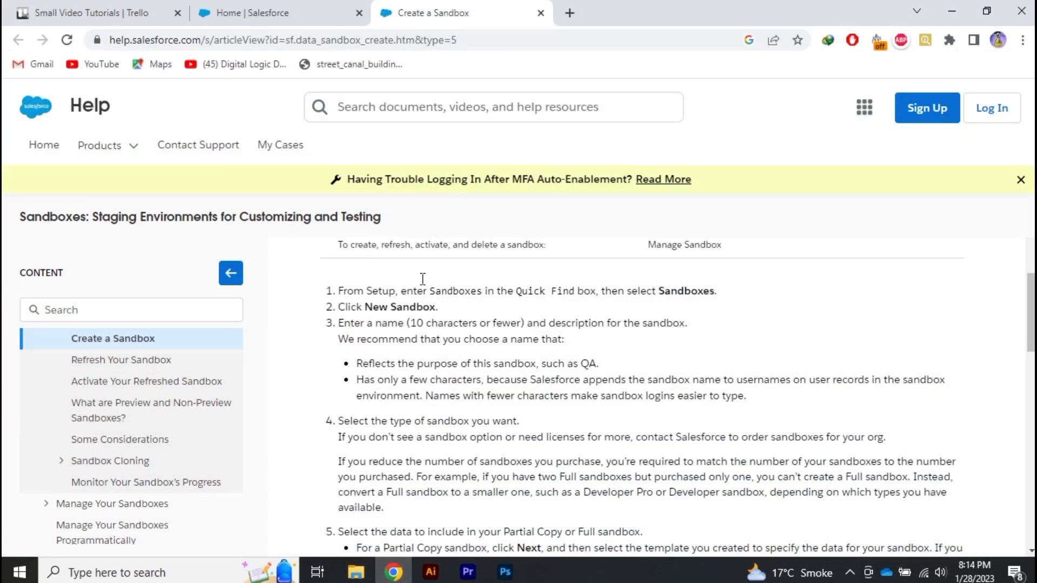
click(260, 13)
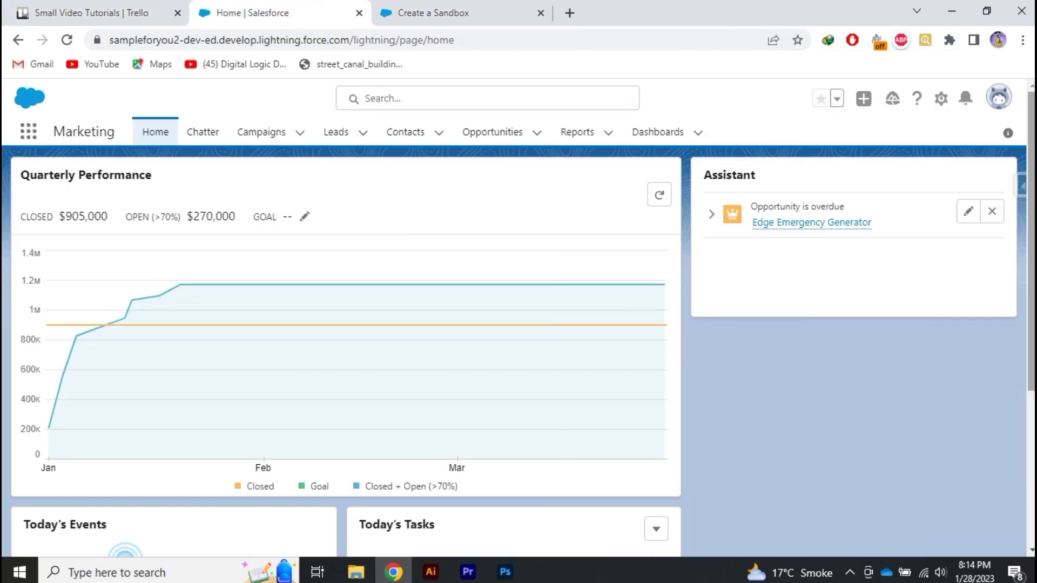
scroll(519, 325, down, 5)
scroll(519, 324, up, 5)
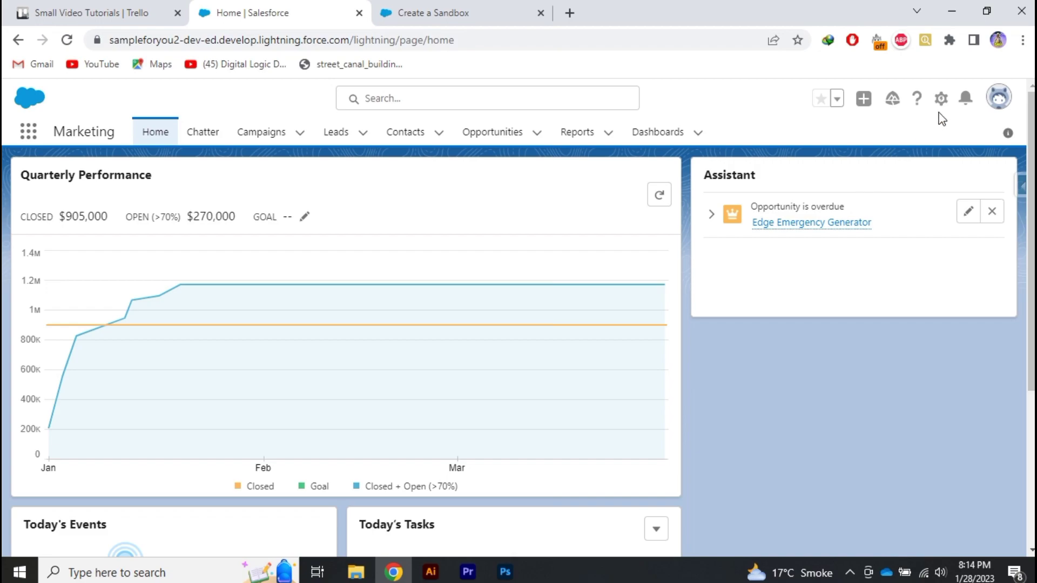
Choose Setup from the gear menu to launch Setup Home in a new tab.
click(941, 99)
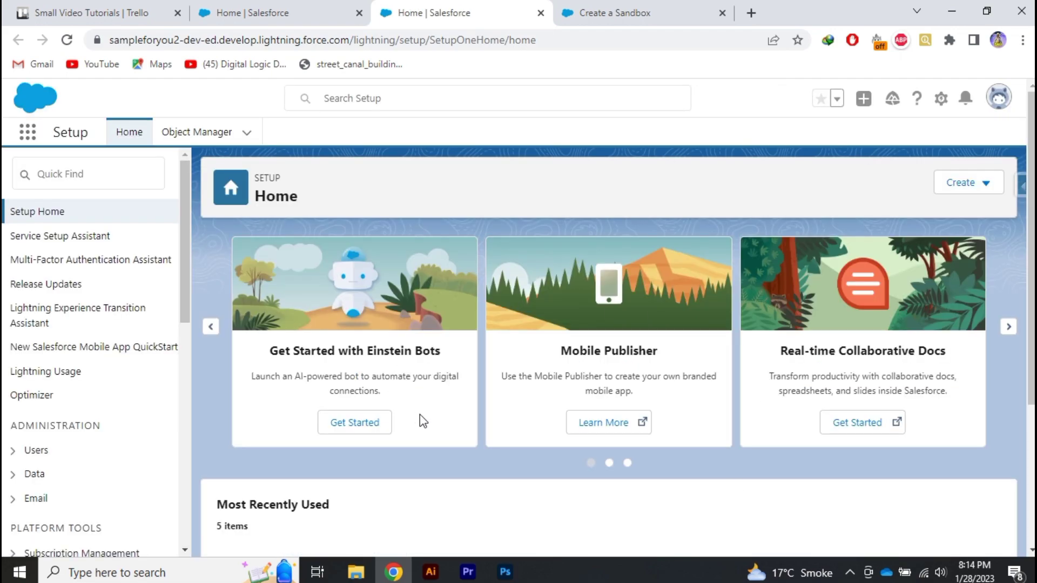
Read the Create a Sandbox article, highlighting the supported editions, Quick Find and New Sandbox steps.
click(615, 12)
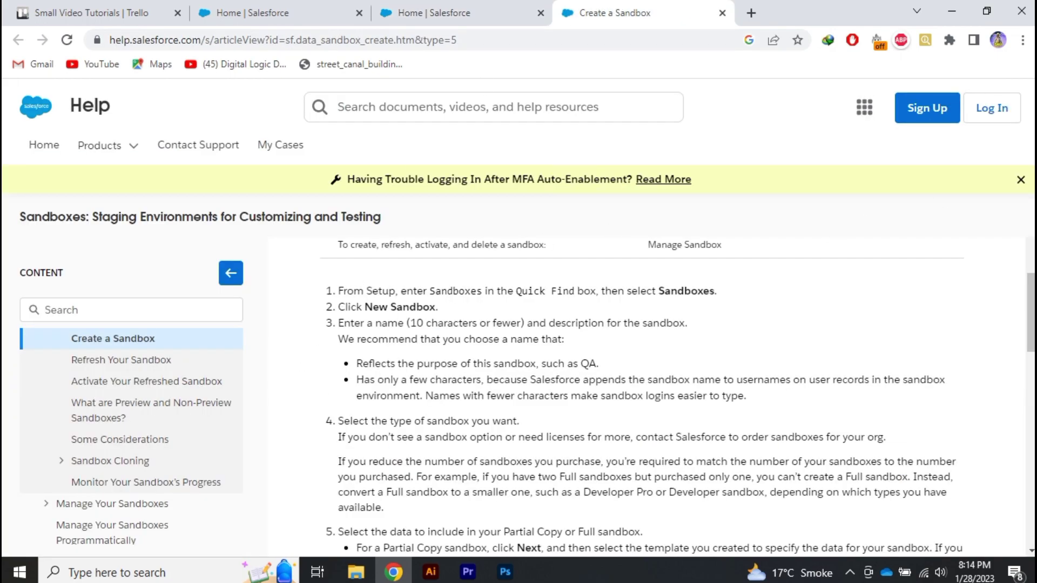
drag(338, 323, 566, 340)
scroll(774, 363, down, 1)
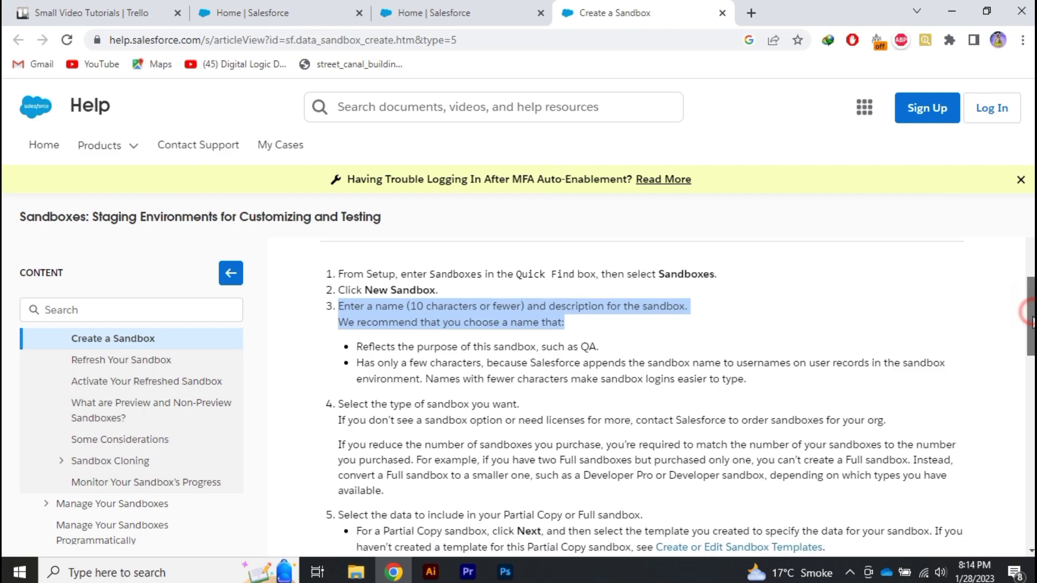
click(774, 334)
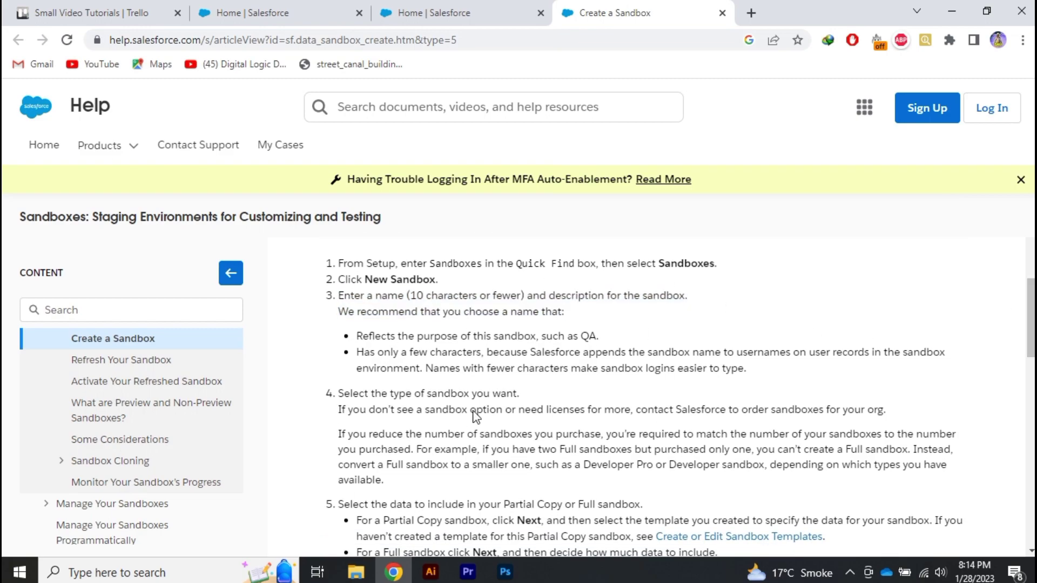
mouse_move(1029, 316)
mouse_down()
mouse_move(1030, 267)
mouse_move(1030, 280)
mouse_up()
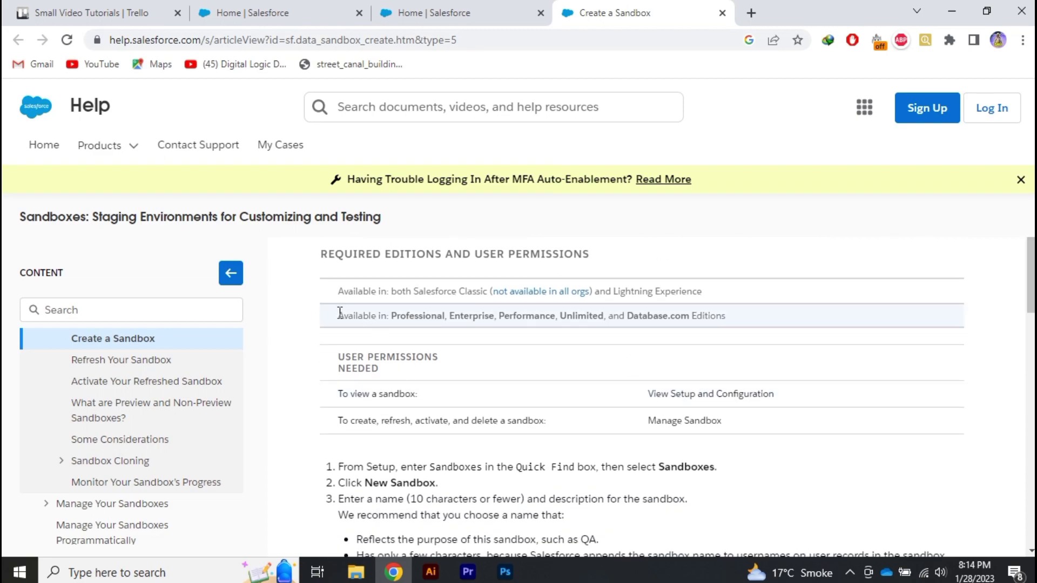
drag(390, 319, 731, 312)
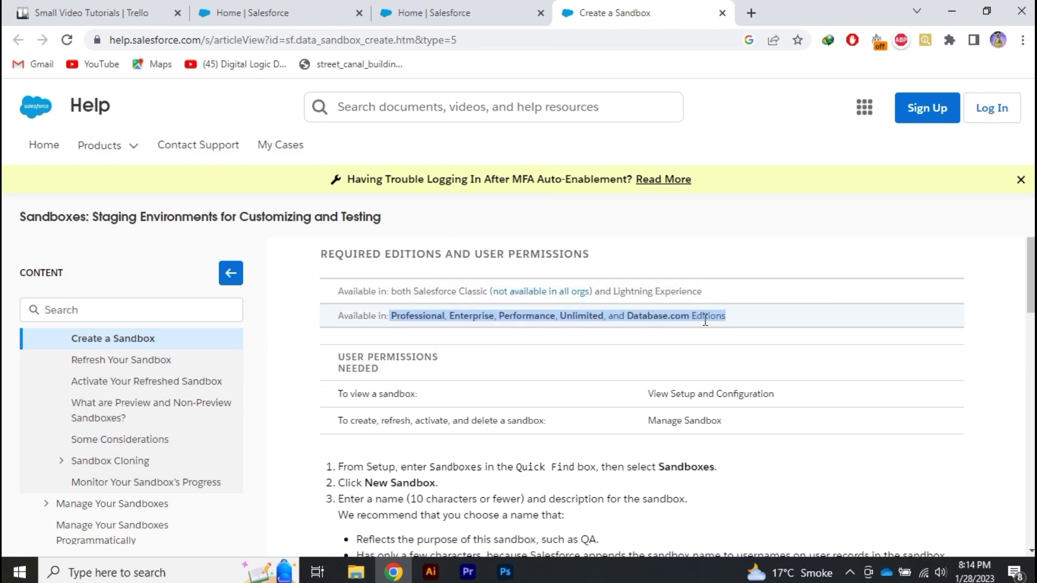
click(854, 350)
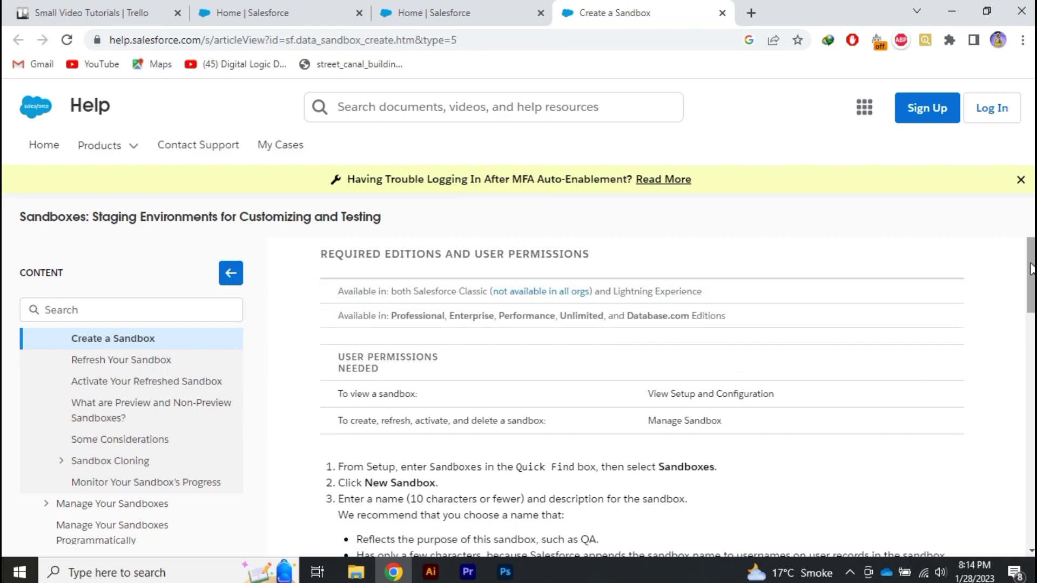
drag(1029, 263, 1029, 312)
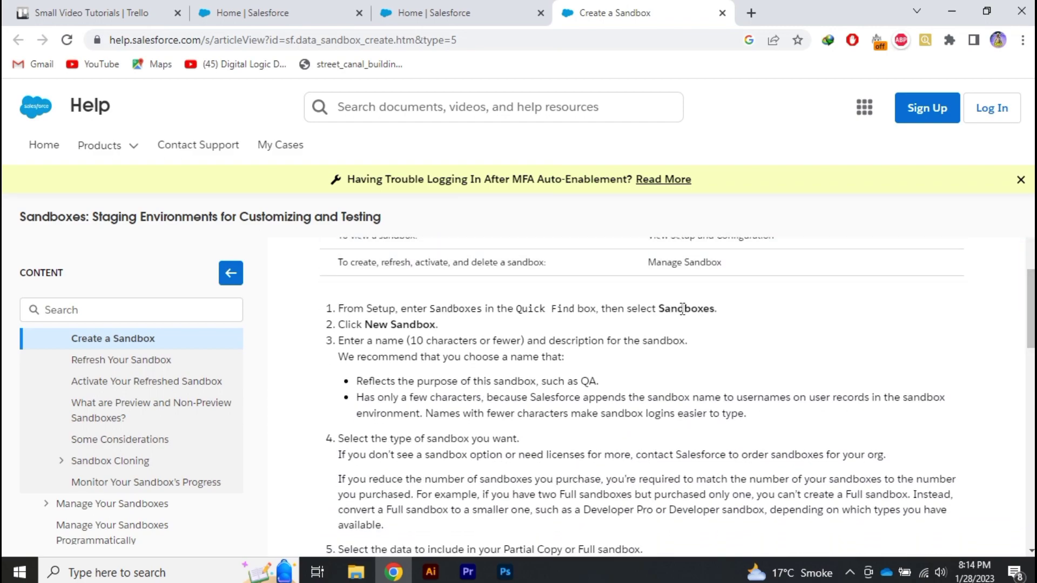
drag(338, 309, 718, 307)
drag(437, 324, 337, 325)
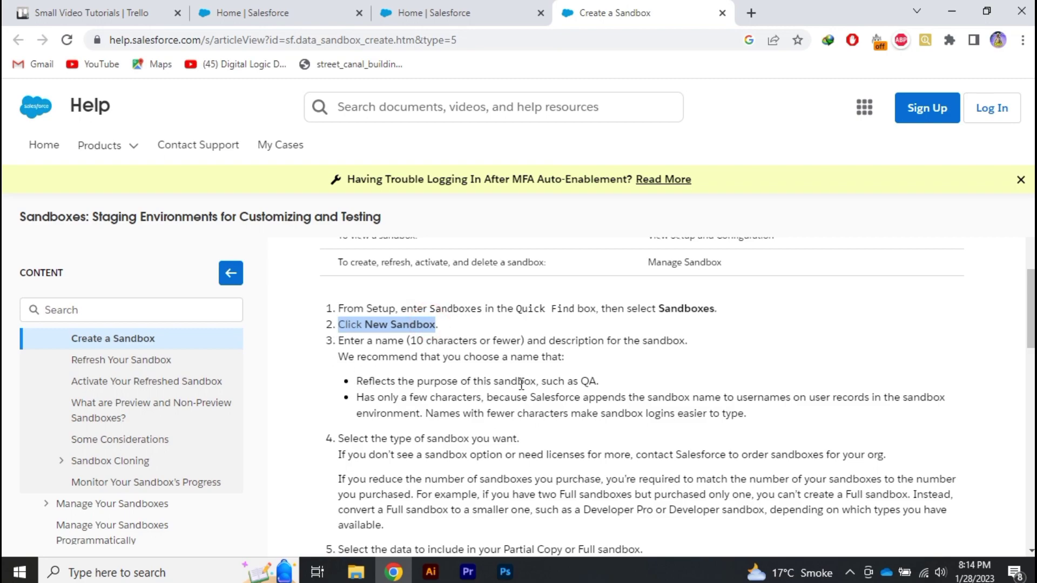
click(723, 344)
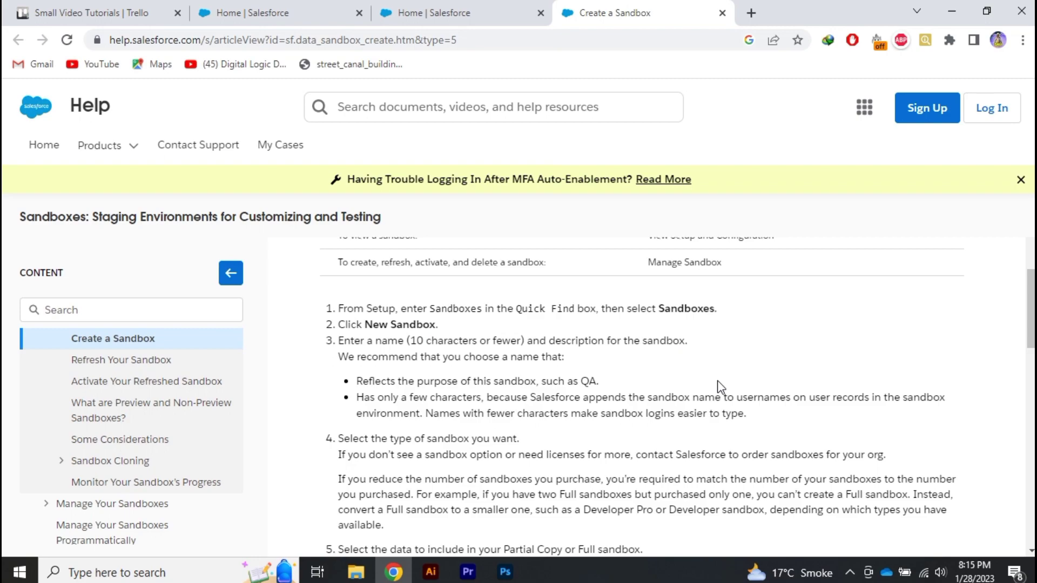
drag(1030, 304, 1031, 377)
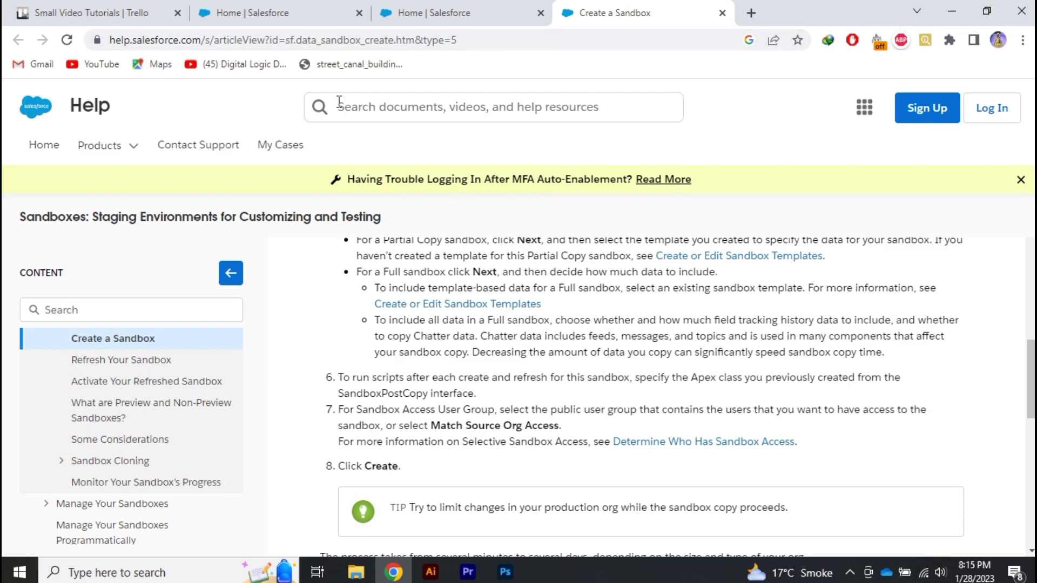
Search 'sandbox' in Setup Home's Quick Find box and highlight the no-results message.
click(276, 12)
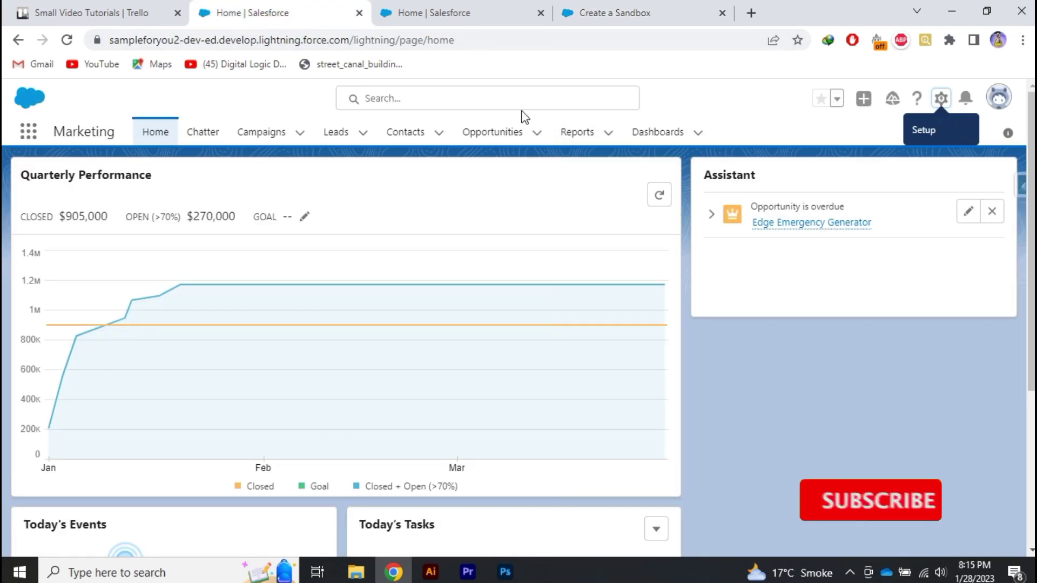
click(434, 12)
click(69, 176)
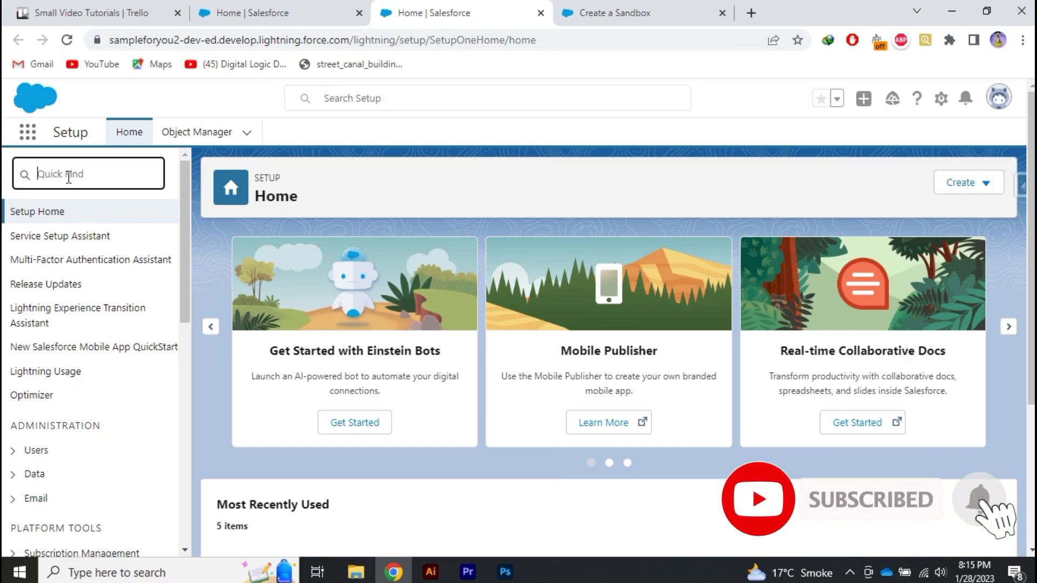
text(sand)
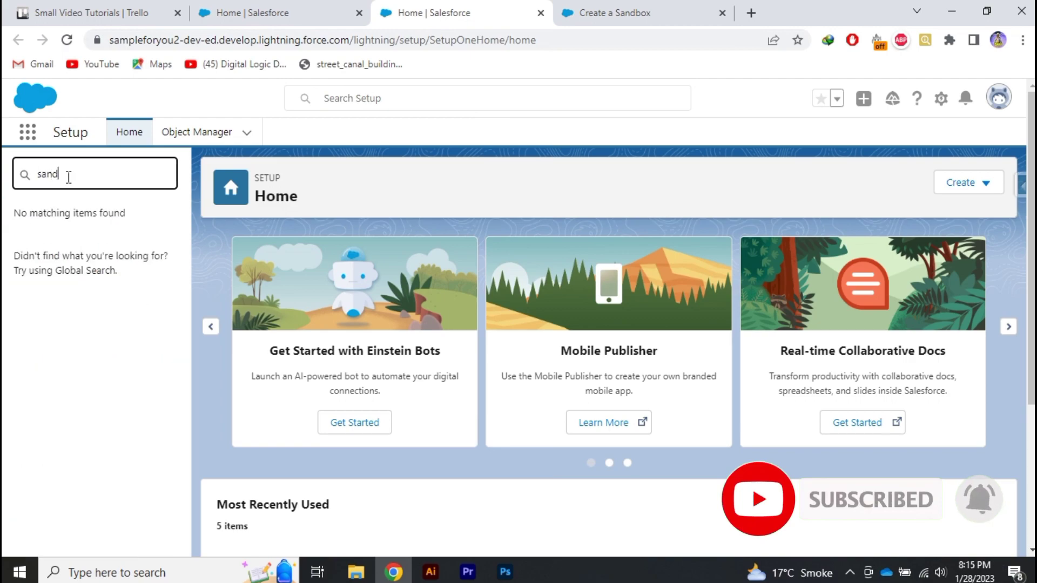
text(box)
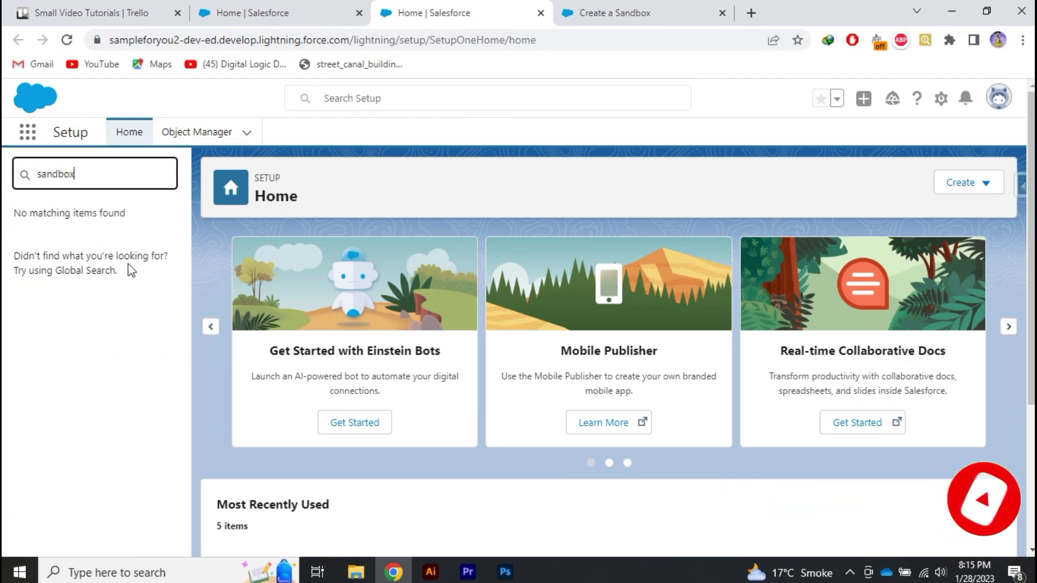
drag(120, 256, 42, 271)
click(101, 319)
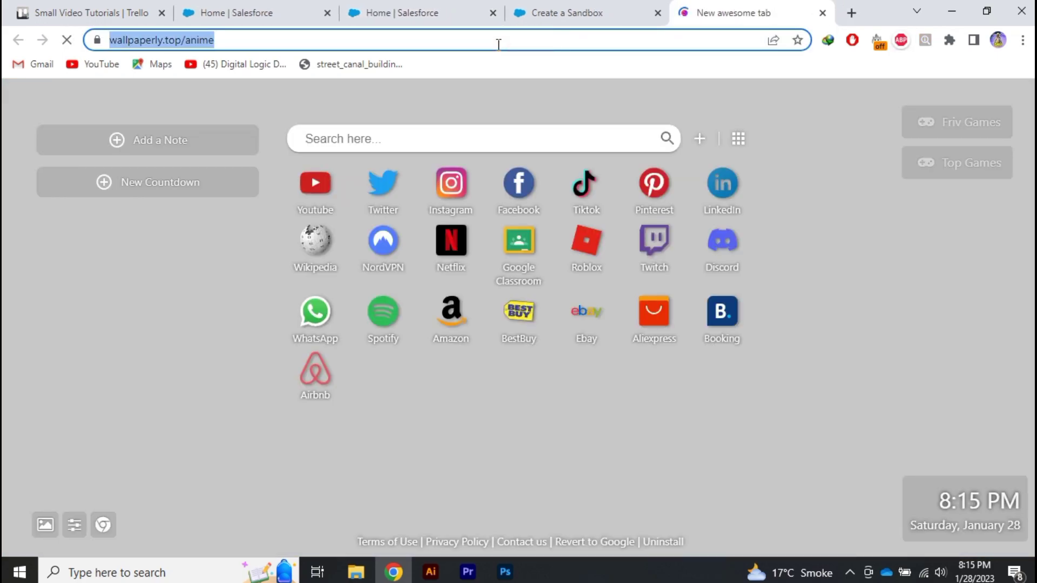
text(sandbox)
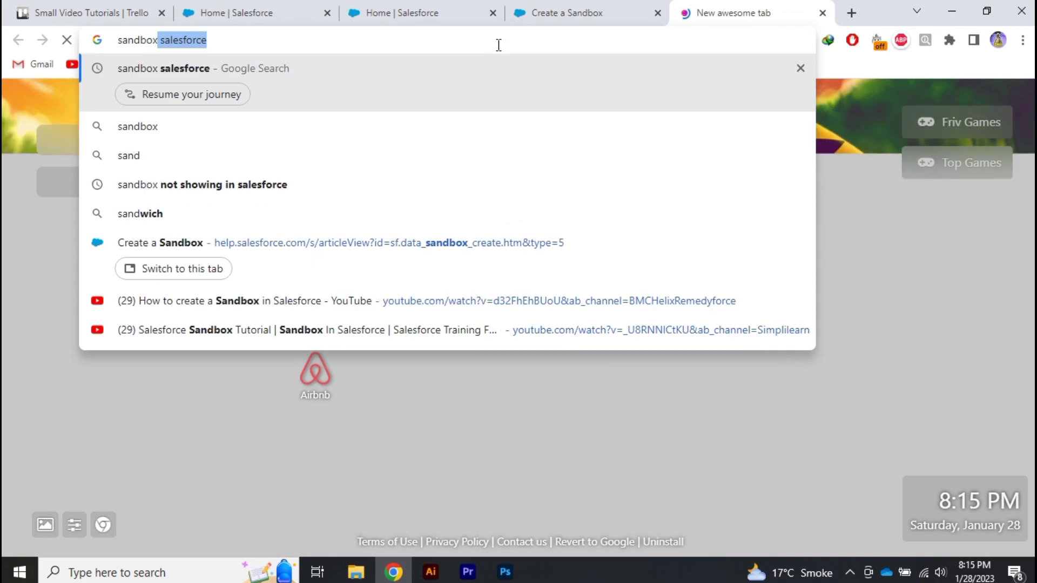
text( o)
Search Google for 'sandbox login sales force', fixing a typo first.
key(BackSpace)
text(l)
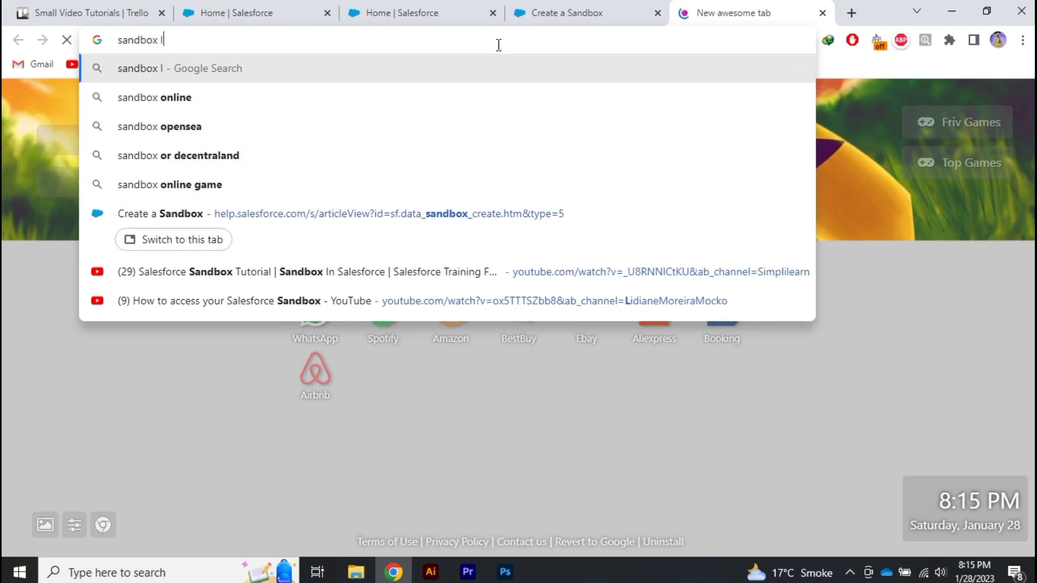
text(ogin s)
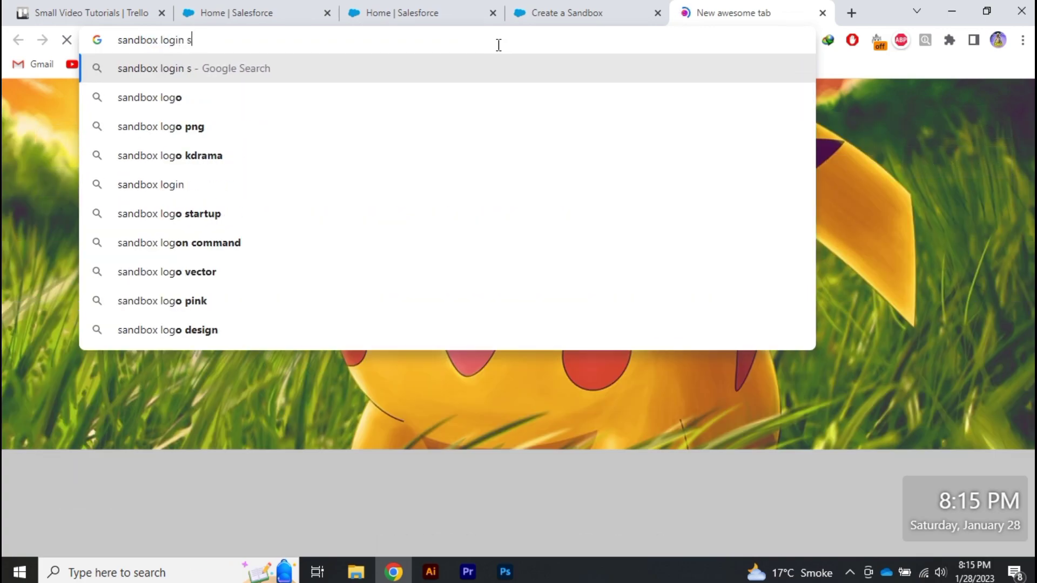
text(ales force)
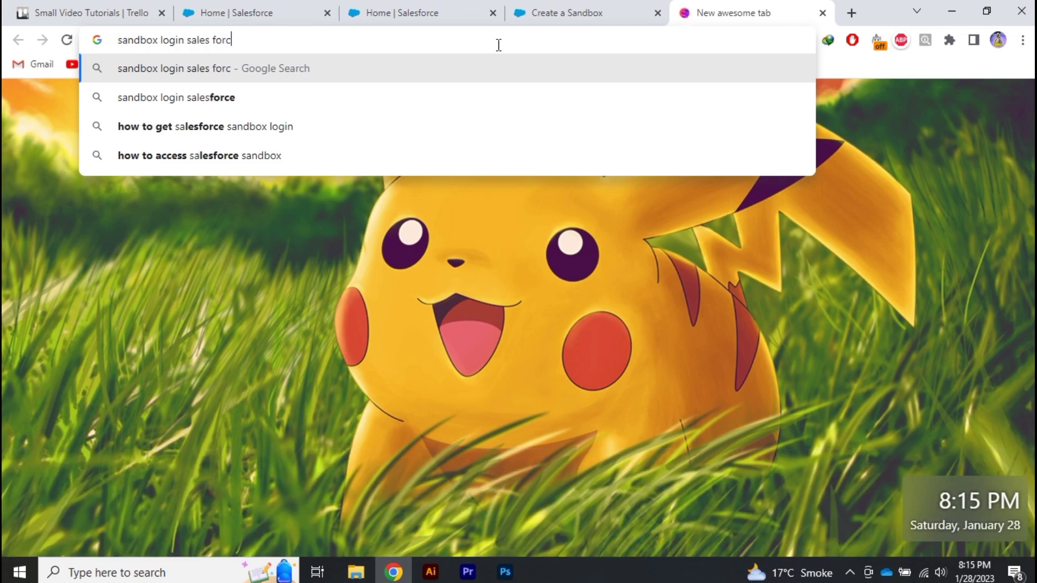
key(Return)
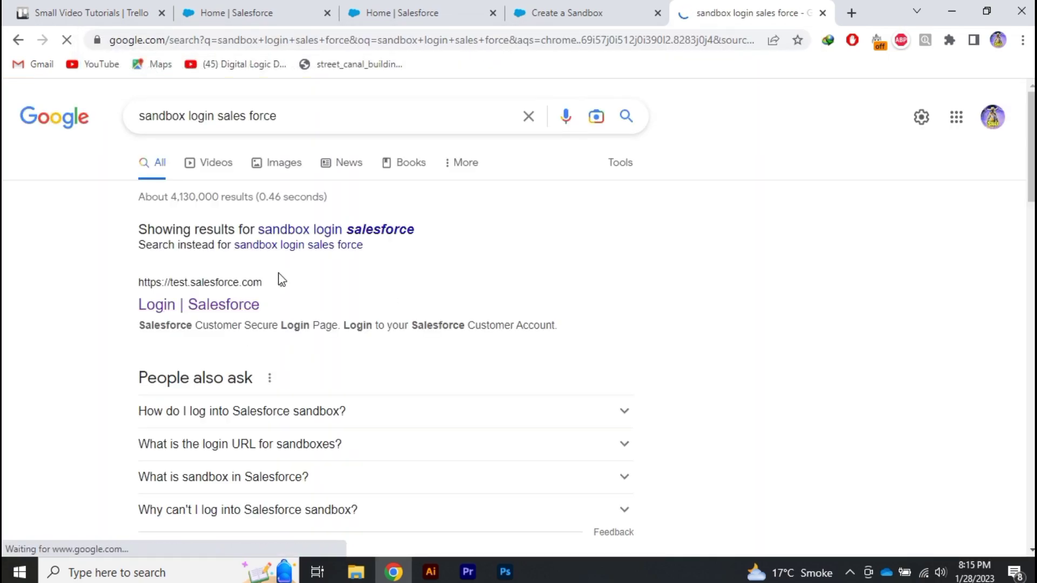
Open the 'Login | Salesforce' result at test.salesforce.com and dismiss the saved-password suggestions.
click(186, 315)
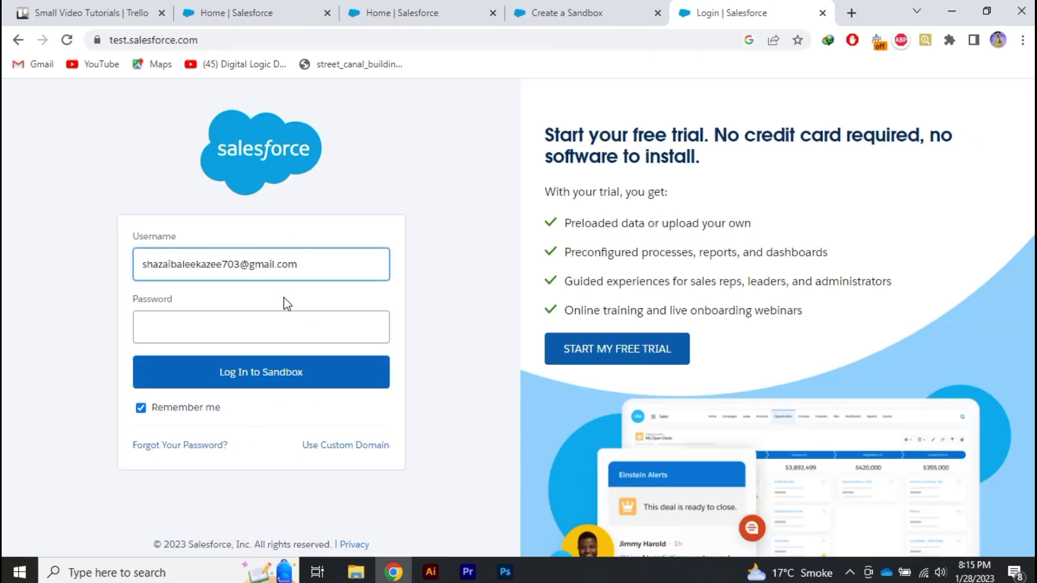
click(283, 332)
click(333, 259)
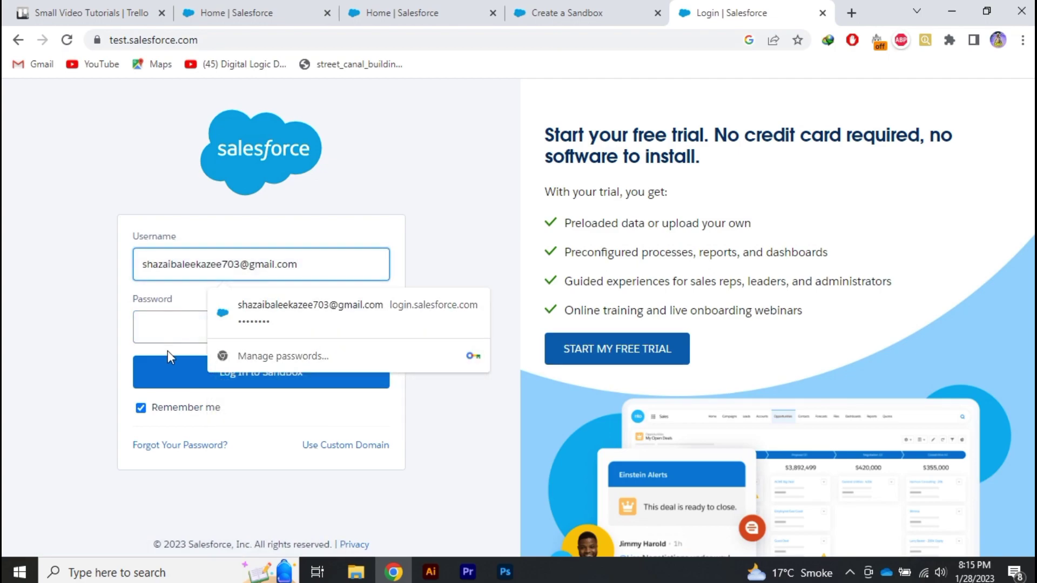
click(454, 227)
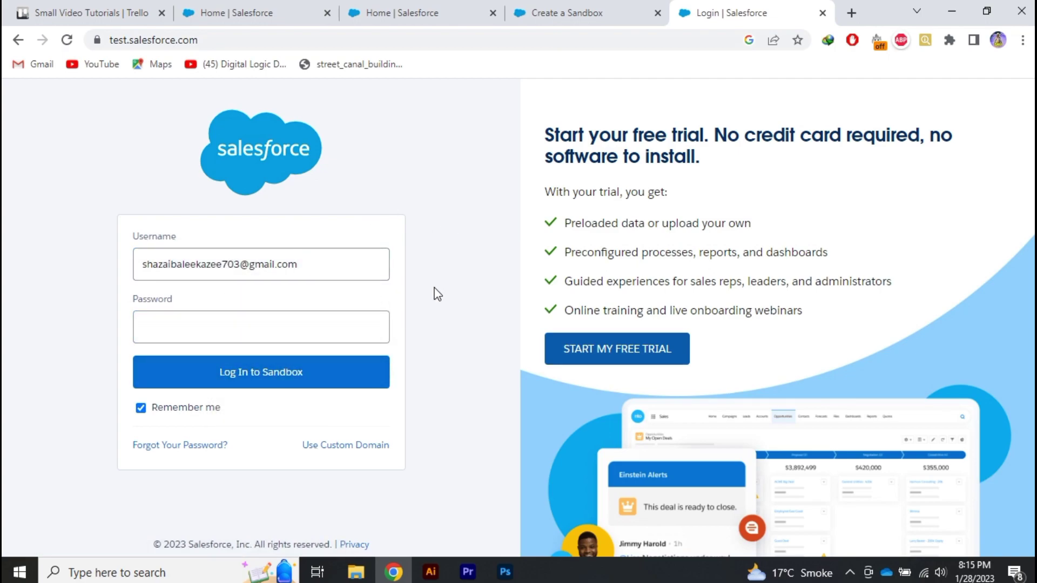